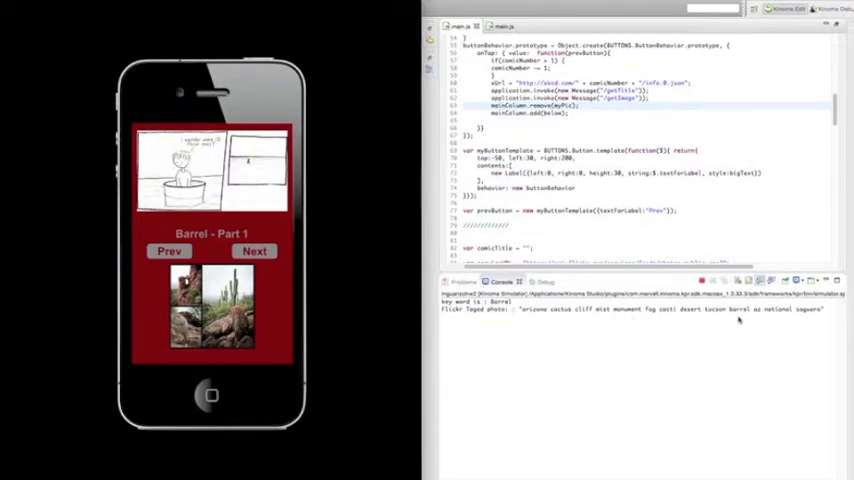
# - Advance two comics to Island (sketch), then go back one to Petit Trees (sketch)
pyautogui.click(258, 252)
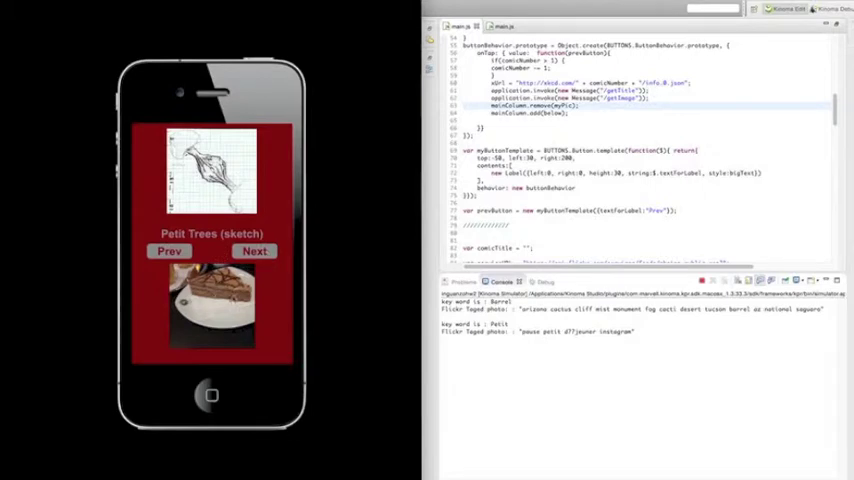
pyautogui.click(268, 252)
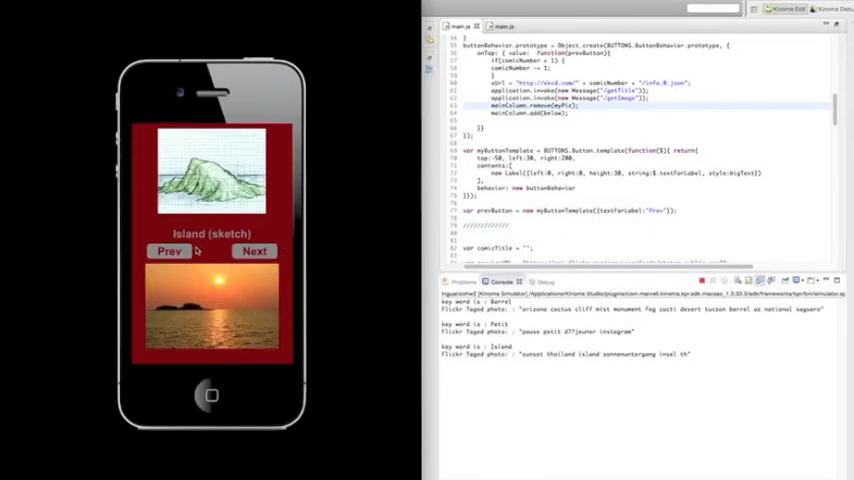
pyautogui.click(172, 252)
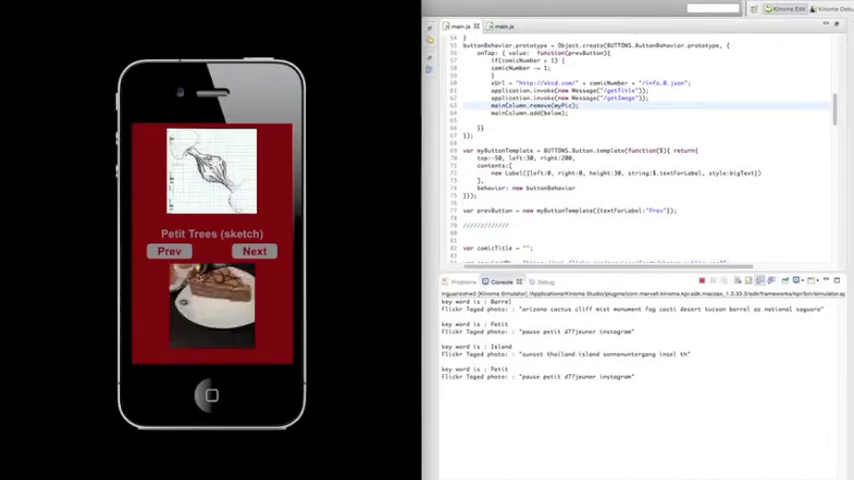
# - Go back to Barrel - Part 1, confirm it's the first comic, then advance to Petit Trees
pyautogui.click(172, 252)
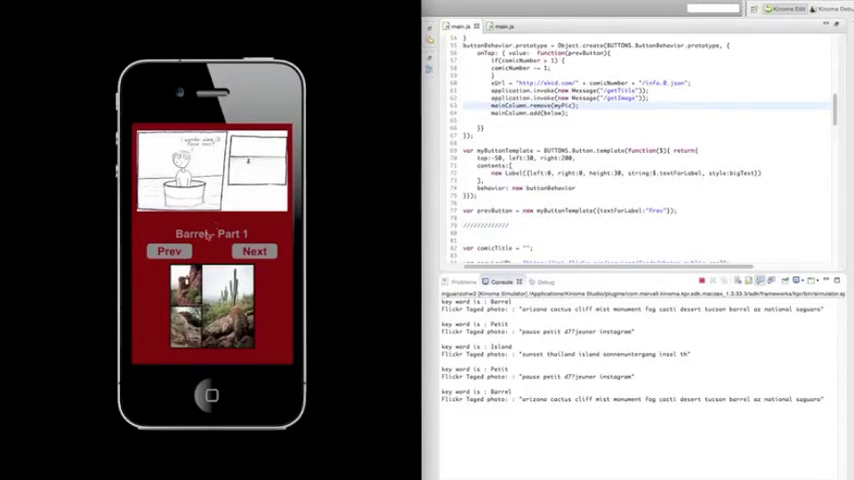
pyautogui.click(172, 252)
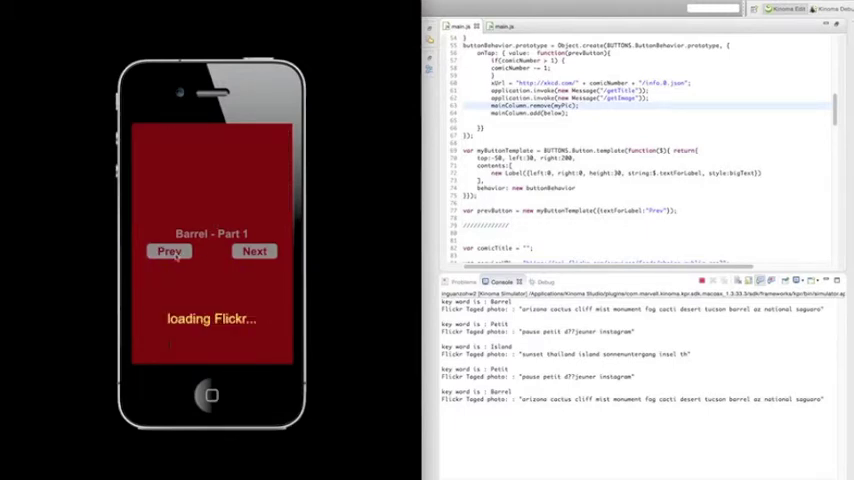
pyautogui.click(172, 252)
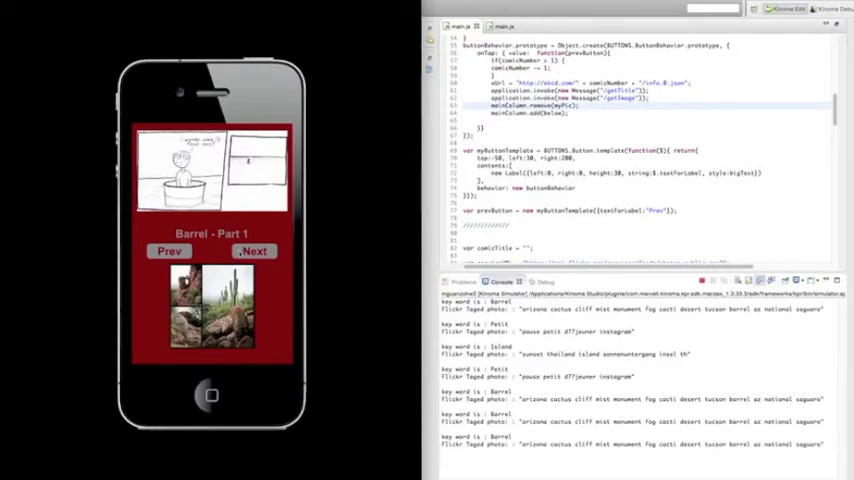
pyautogui.click(252, 251)
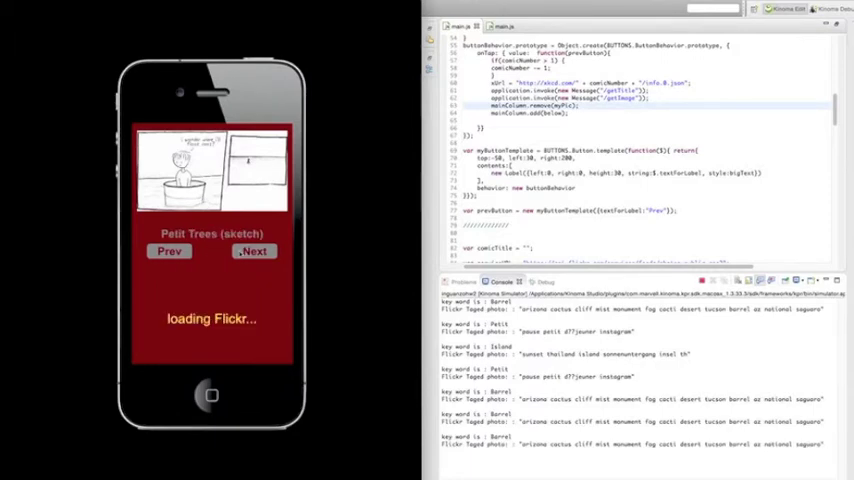